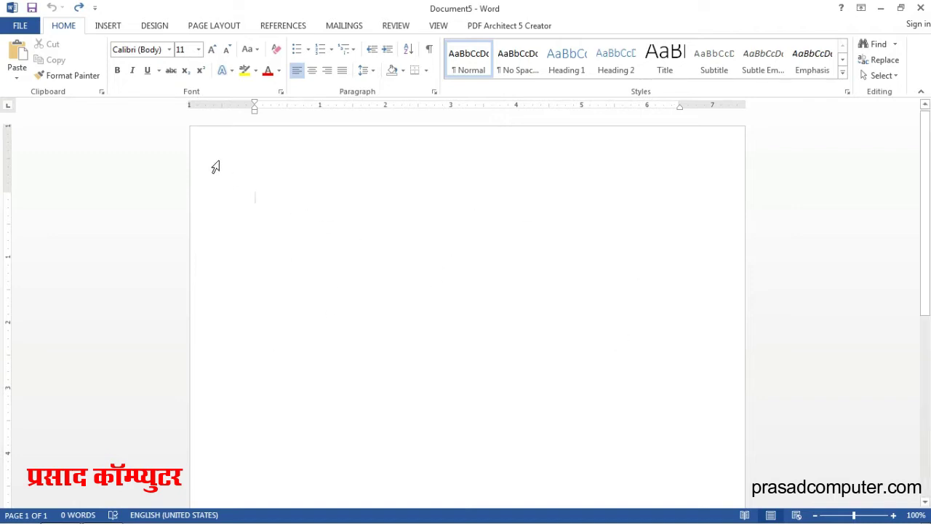
Paste the complete letter into the blank document and go to the Save As page
key(ctrl+v)
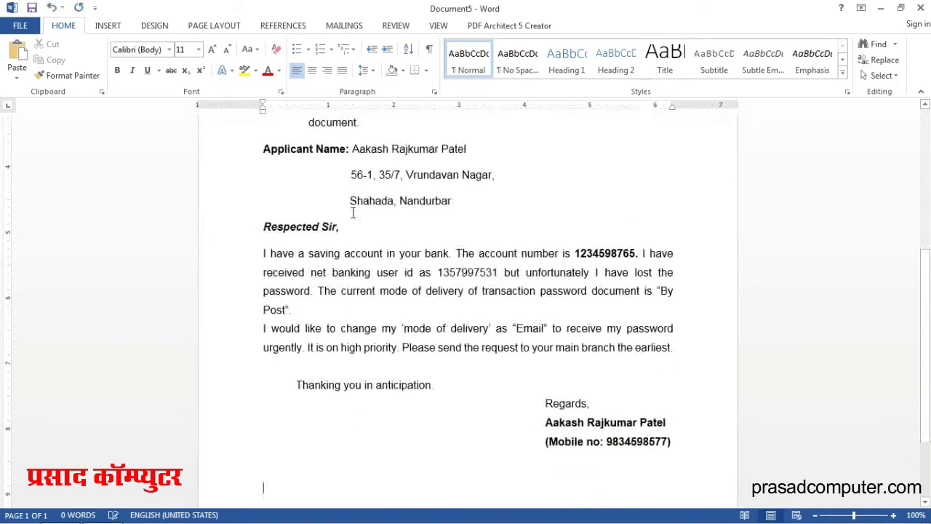
scroll(353, 212, up, 4)
scroll(352, 213, up, 3)
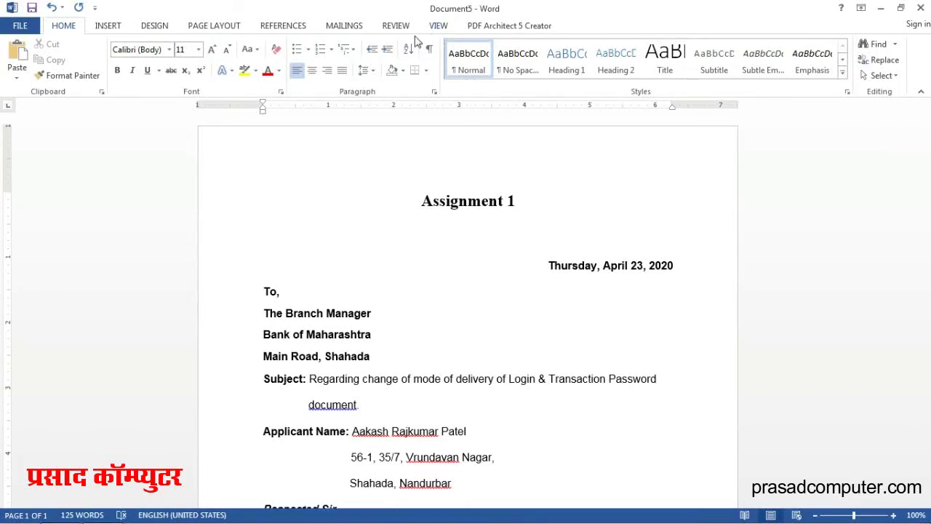
click(20, 27)
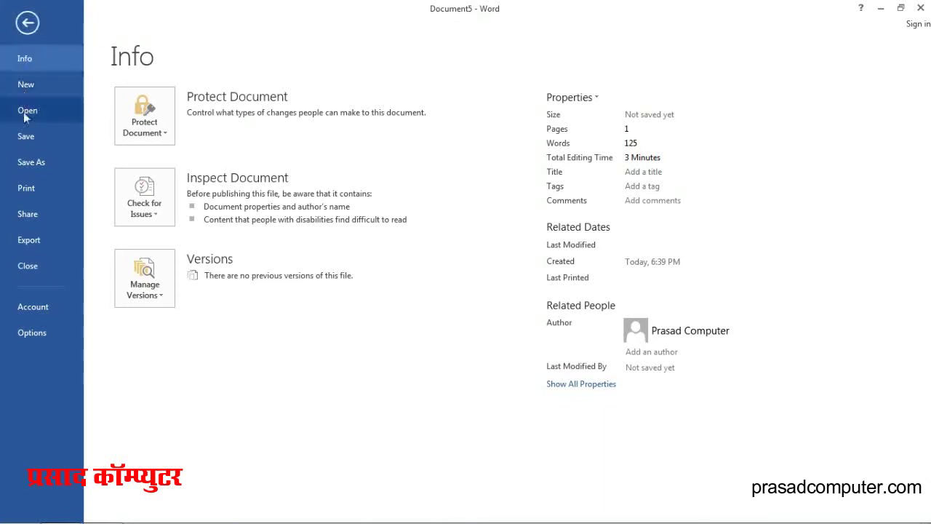
click(21, 166)
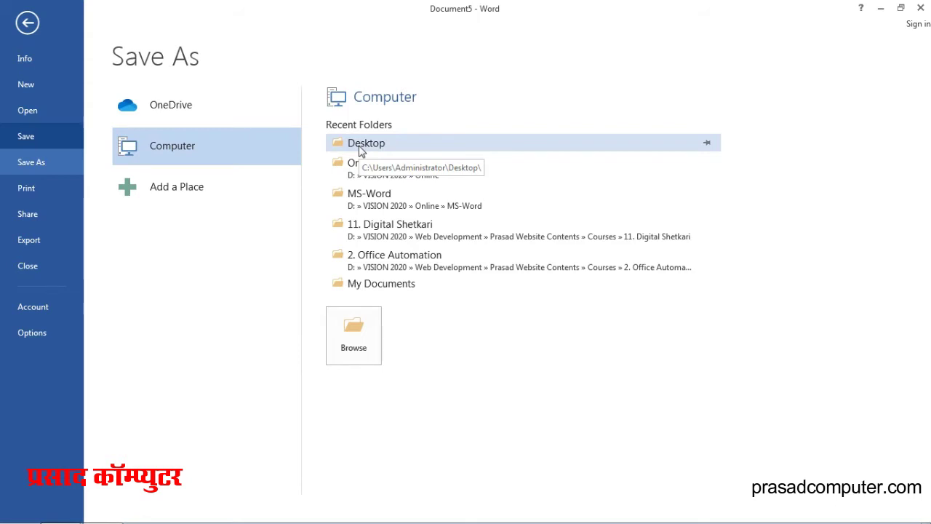
Choose Desktop as the save location for the letter
click(359, 145)
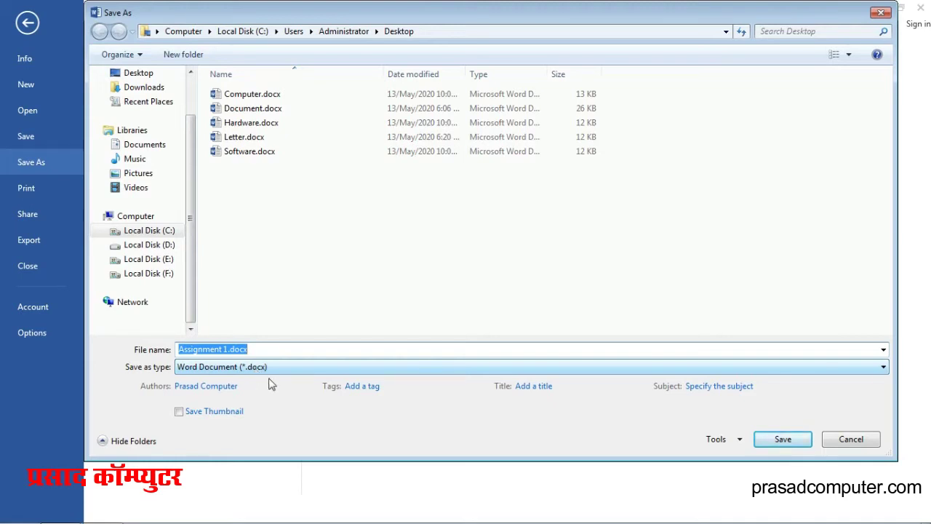
Keep Word Document format and set tags 'Assigment', title 'Letter' and subject 'Docuement'
click(884, 368)
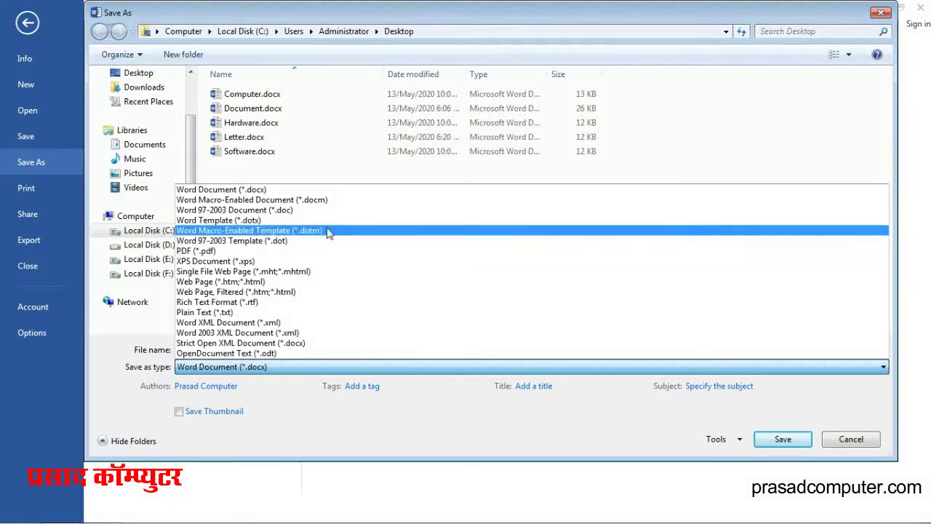
click(264, 191)
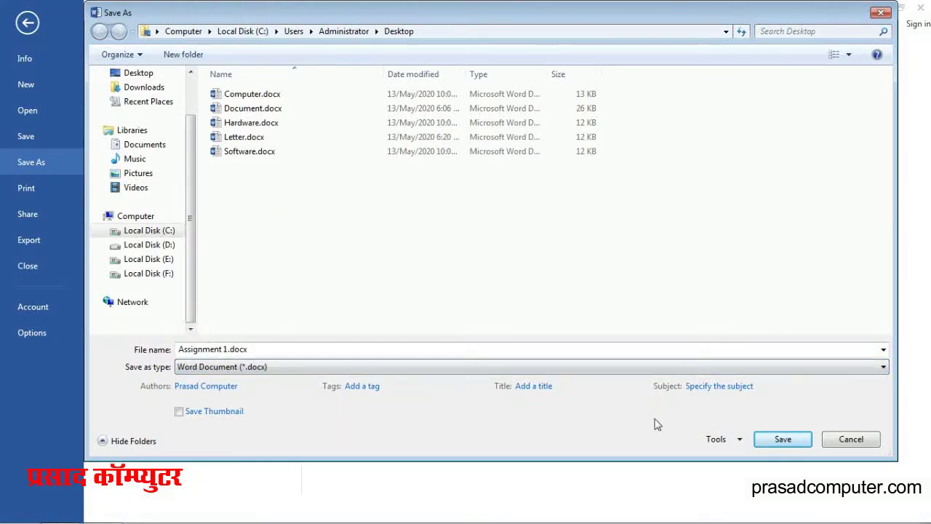
click(188, 386)
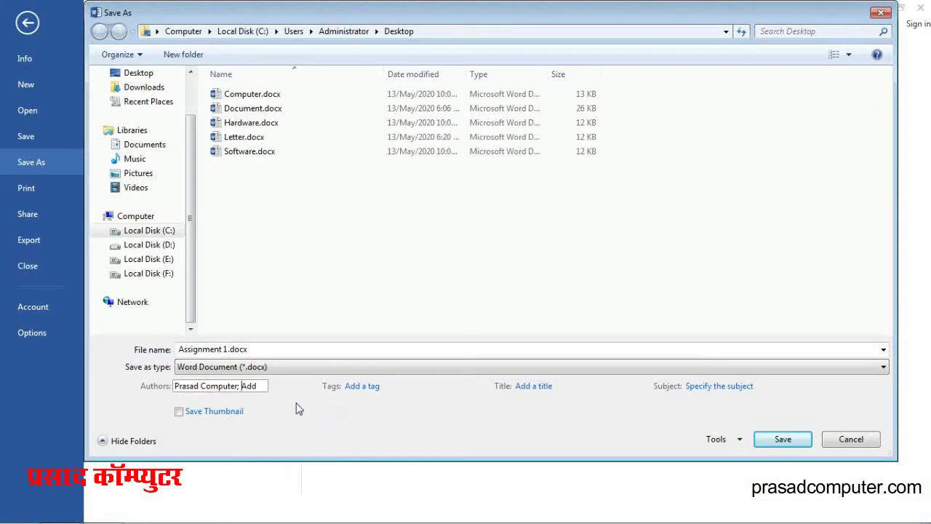
click(356, 387)
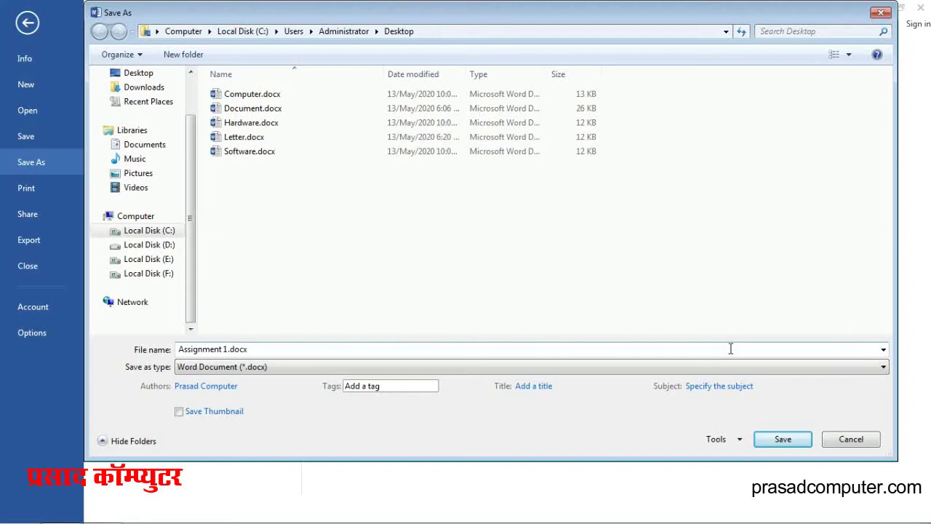
text(Assigment)
click(545, 386)
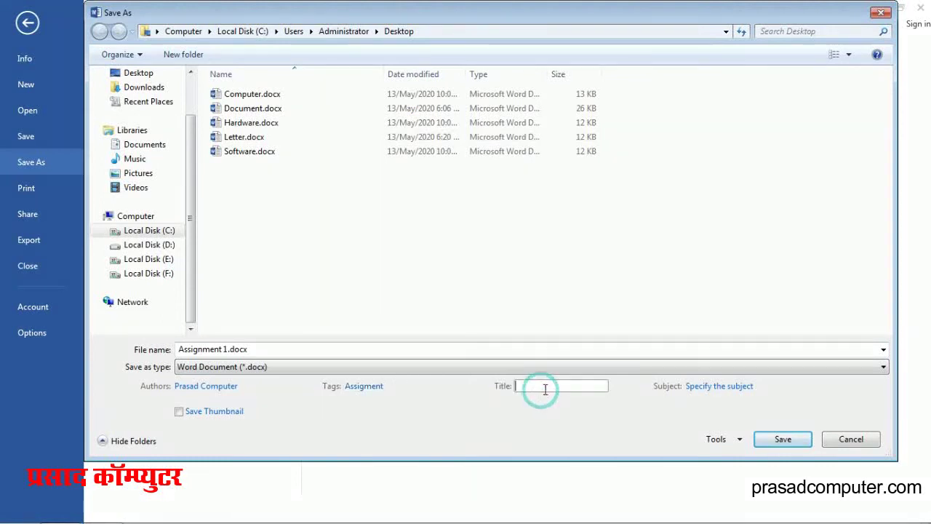
text(Letter)
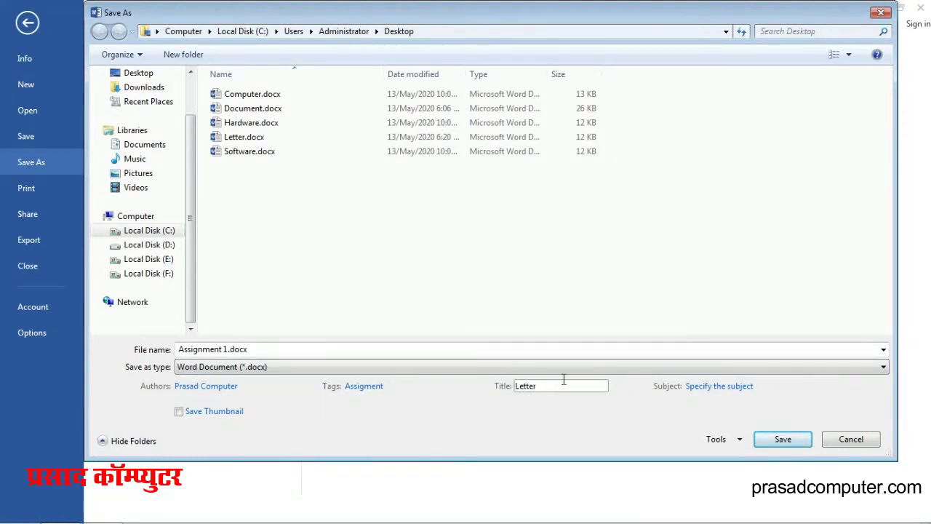
click(711, 387)
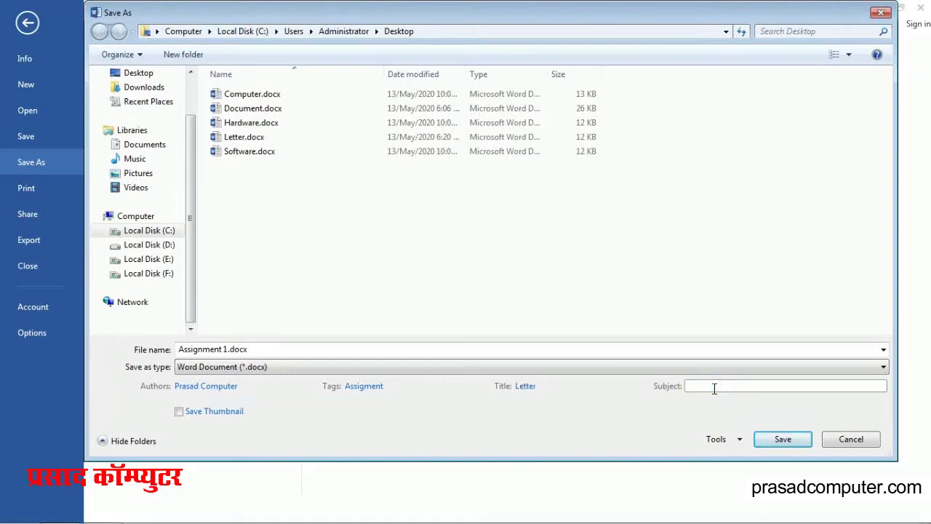
text(Docuemtn)
text(ent)
Set a password to open for Assignment 1.docx in General Options and confirm it
click(739, 440)
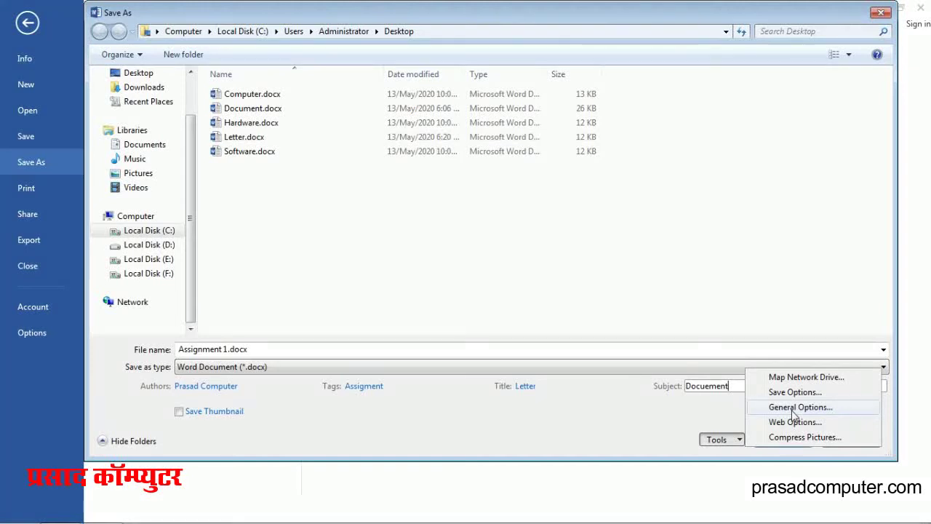
click(778, 408)
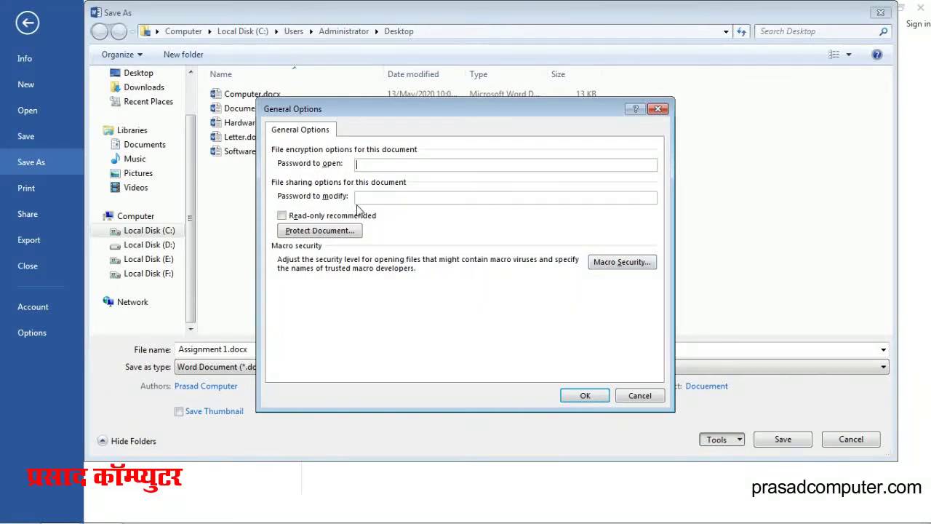
click(374, 166)
click(374, 166)
click(584, 395)
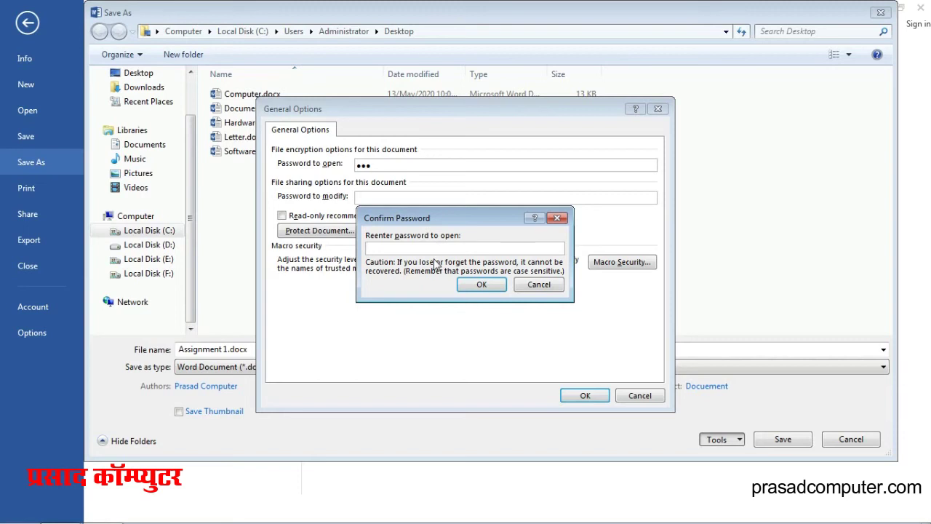
click(471, 284)
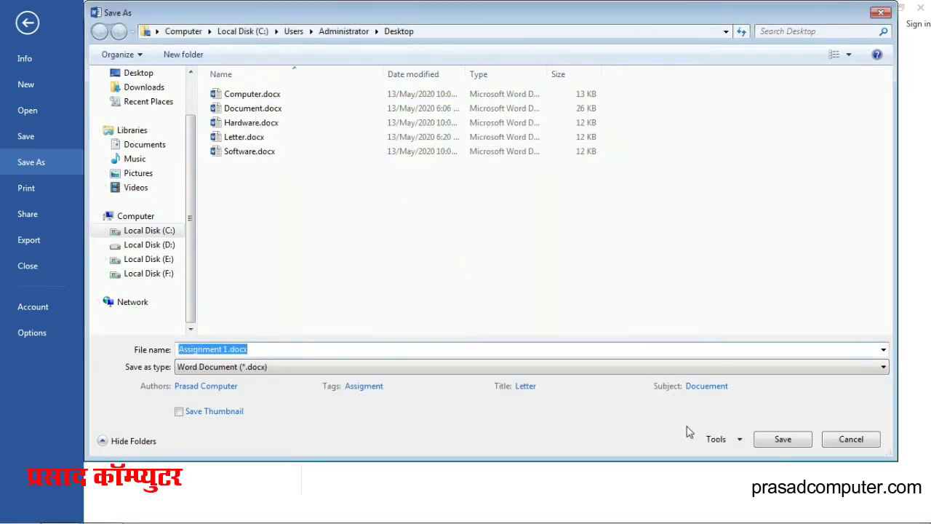
Save Assignment 1.docx to the Desktop, check its protection on the Info page, then close it
click(765, 442)
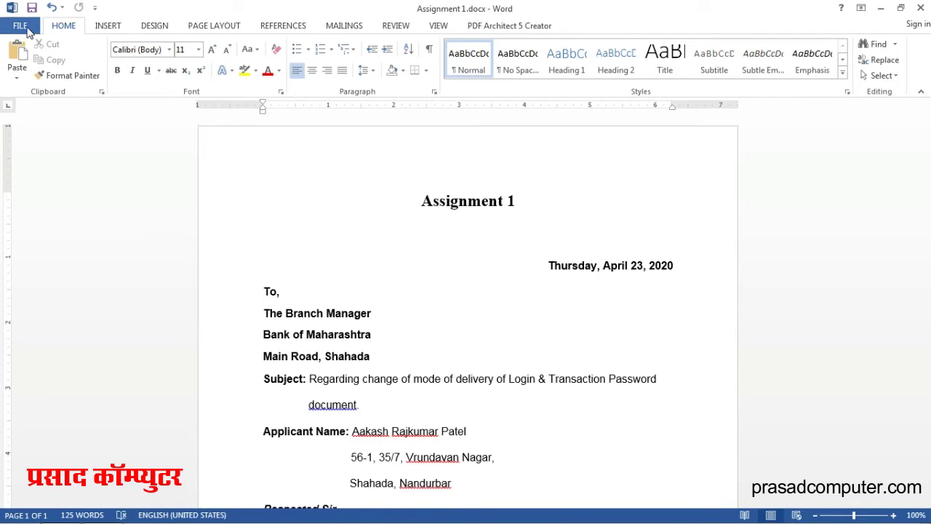
click(27, 28)
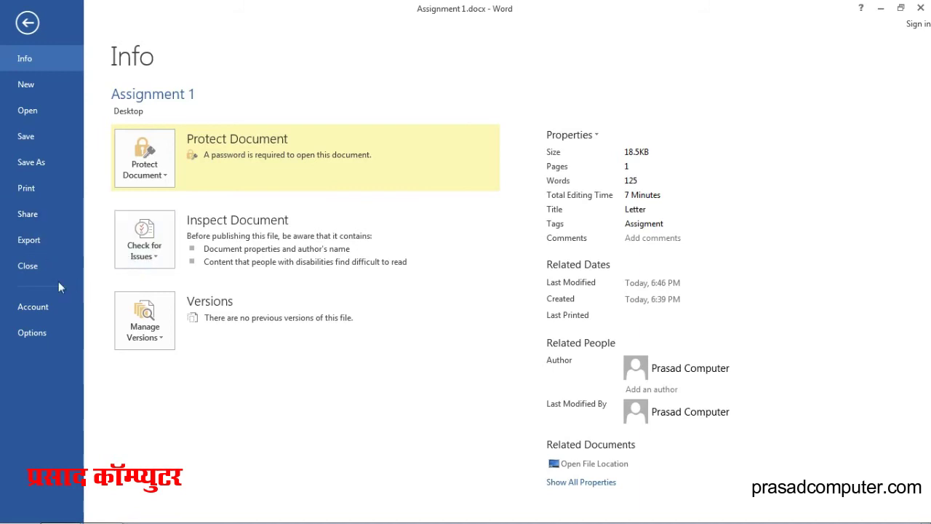
click(33, 273)
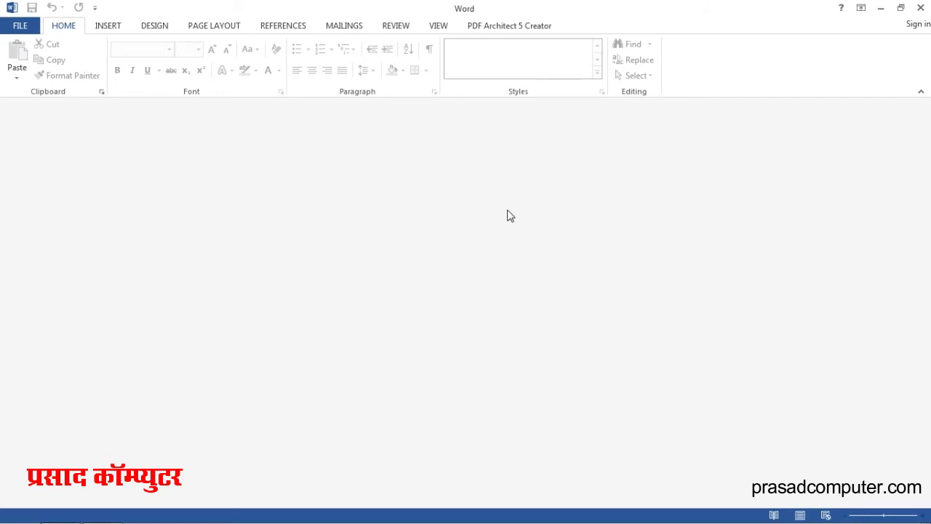
Reopen Assignment 1.docx from Recent Documents, enter the password, and retry after it is rejected
click(18, 26)
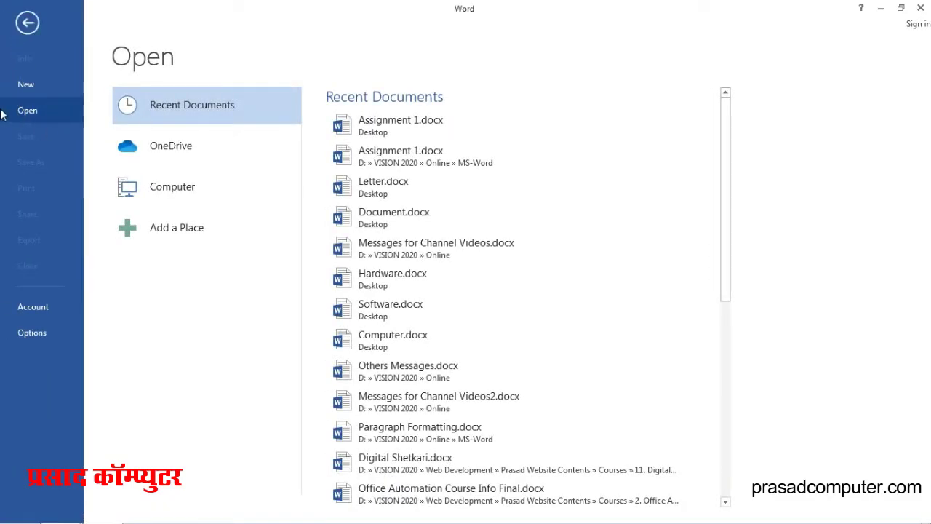
click(432, 131)
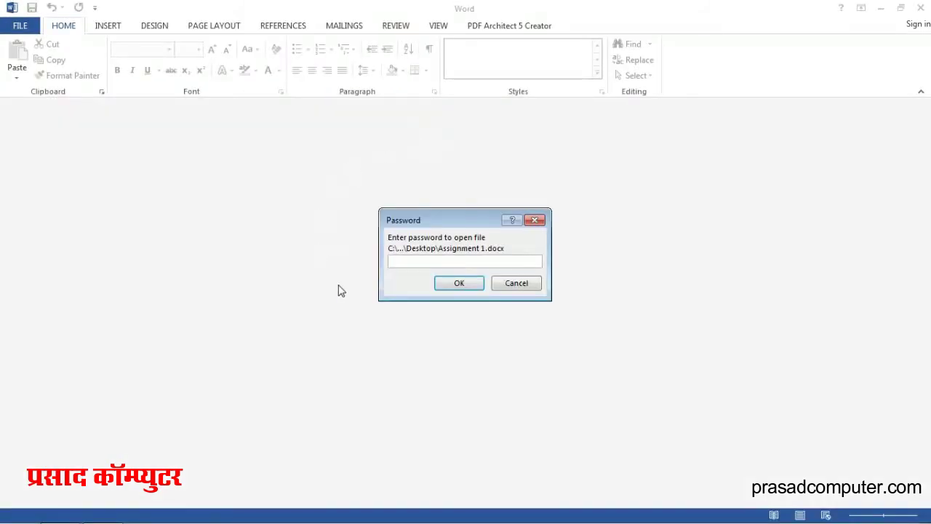
click(458, 283)
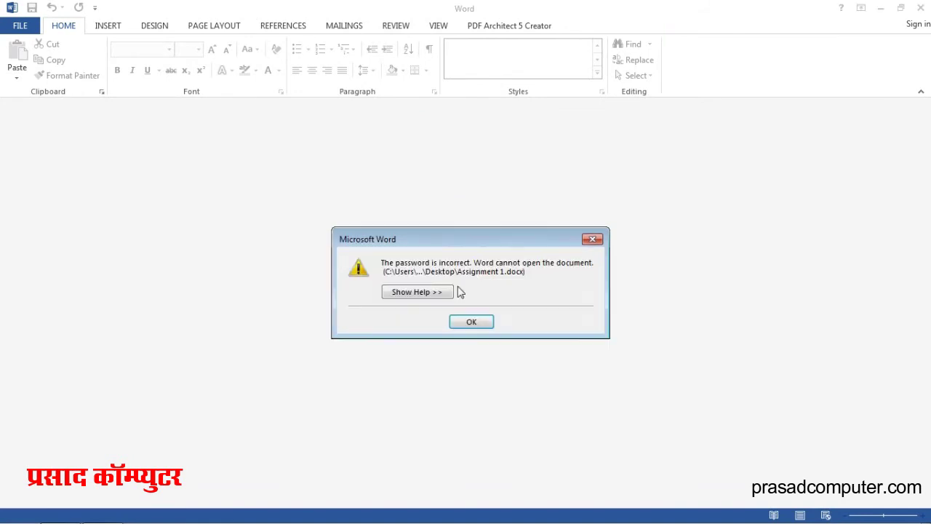
click(467, 329)
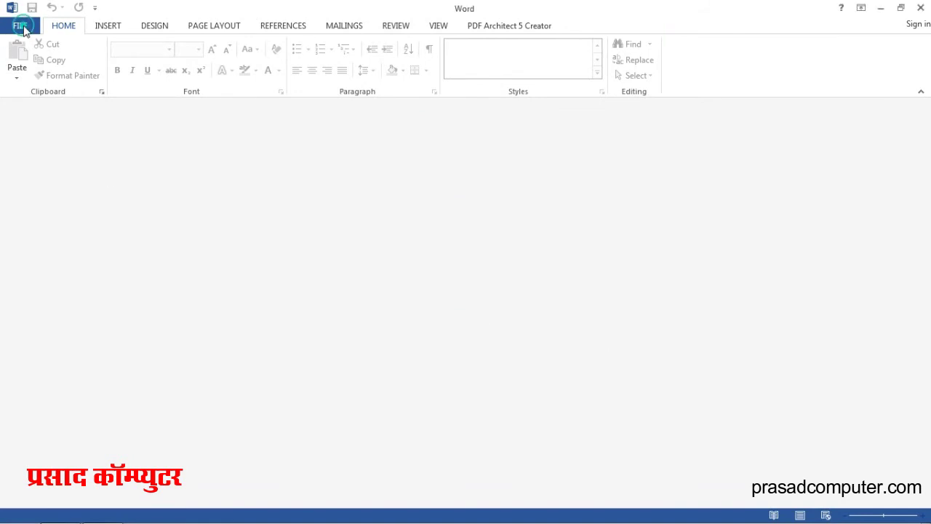
click(19, 25)
click(425, 122)
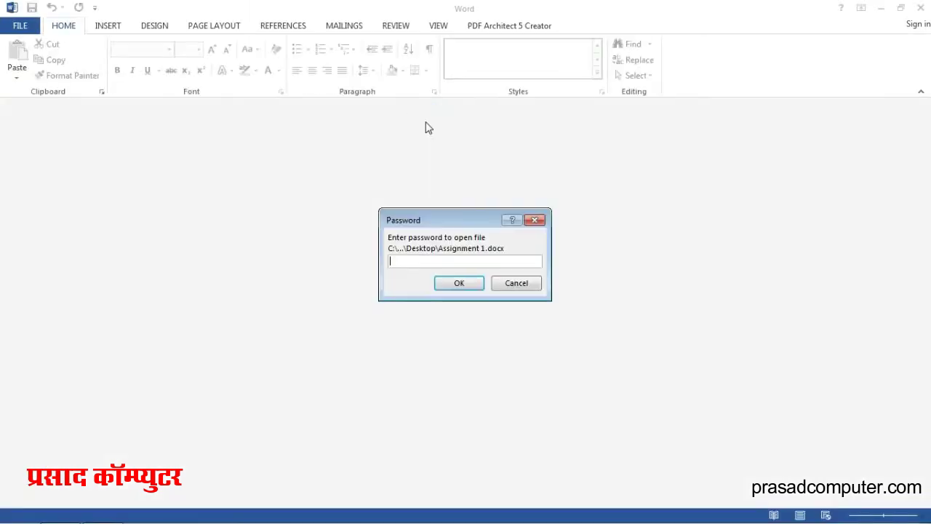
Enter the password to open Assignment 1.docx and place the cursor in the recipient lines
click(462, 285)
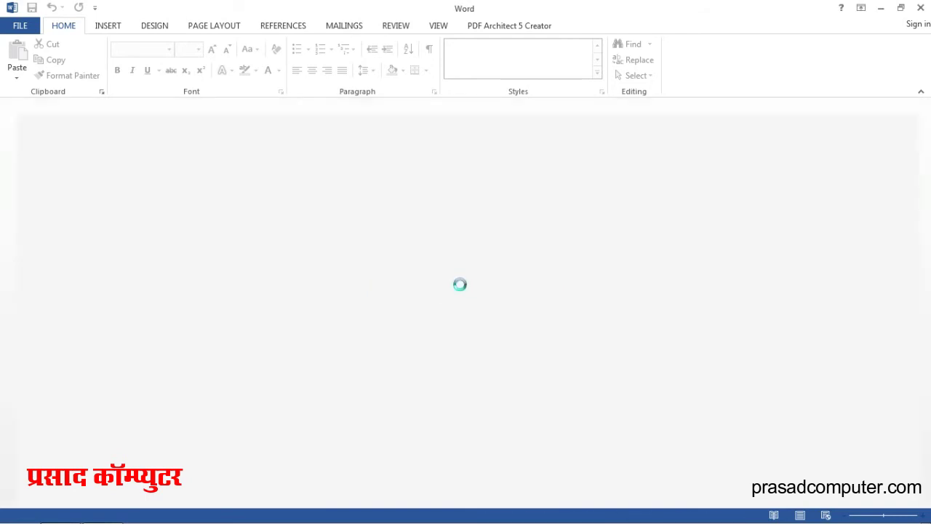
scroll(461, 283, down, 2)
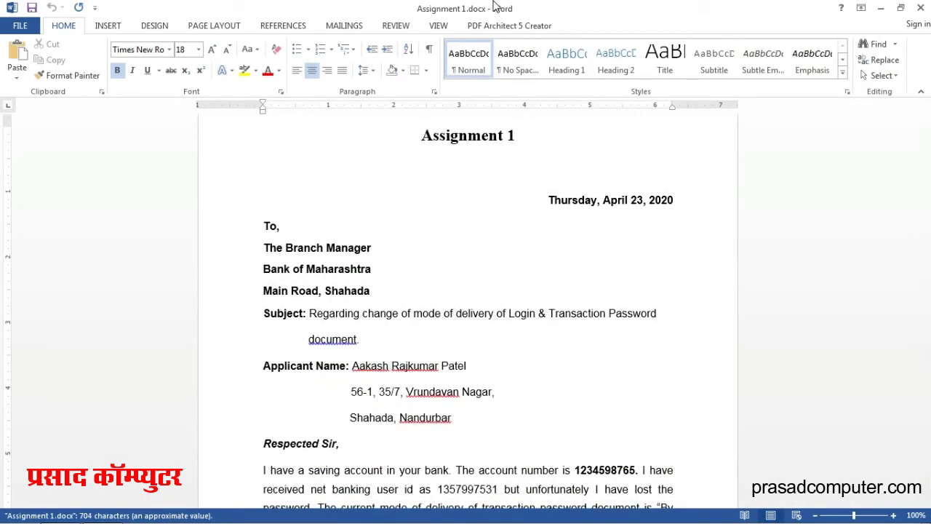
click(361, 243)
scroll(360, 243, up, 2)
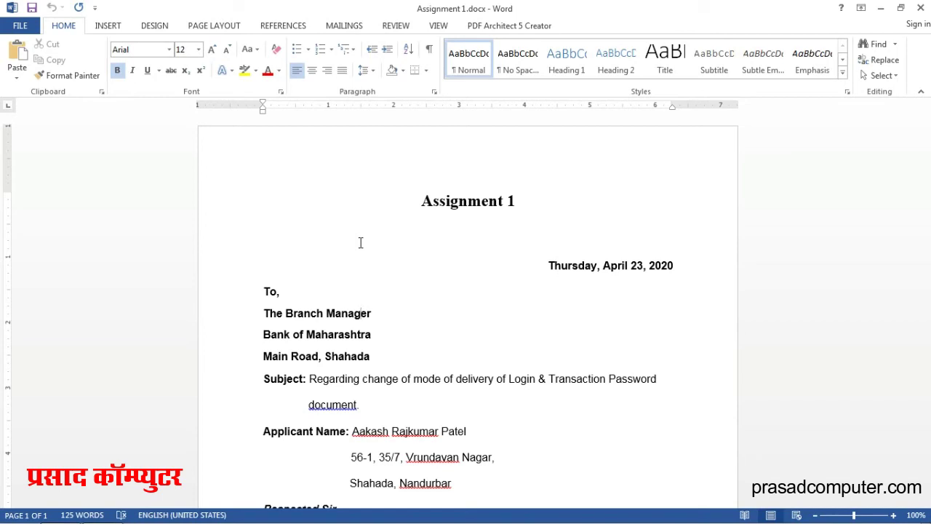
click(34, 26)
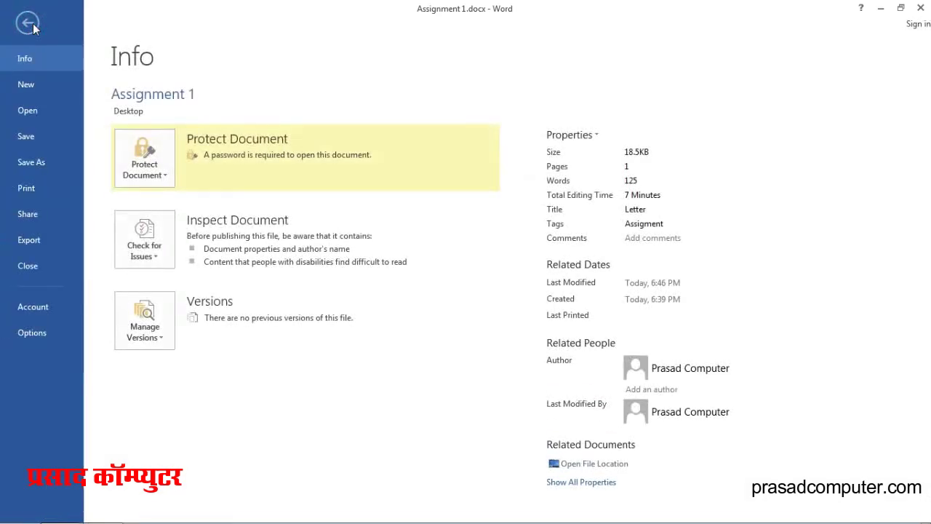
Save a copy of the letter to the Desktop with PDF (*.pdf) as the file type
click(44, 163)
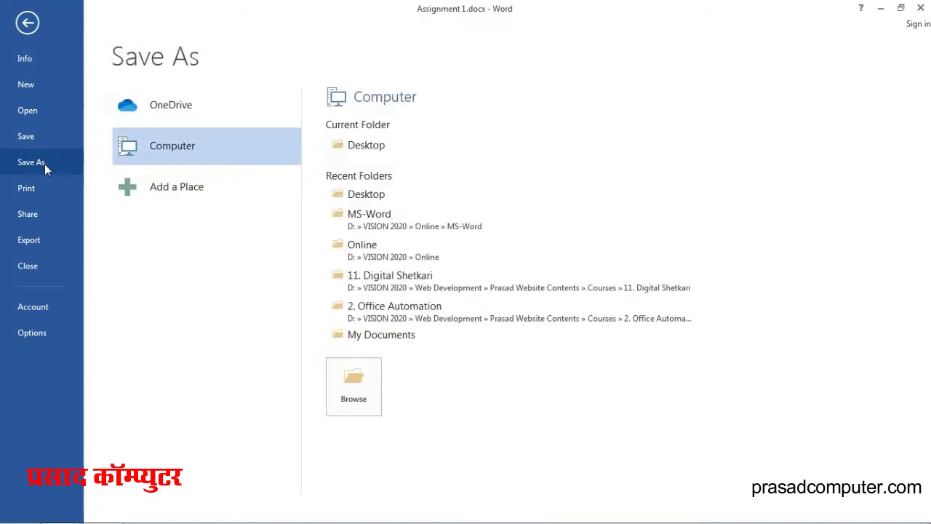
click(386, 148)
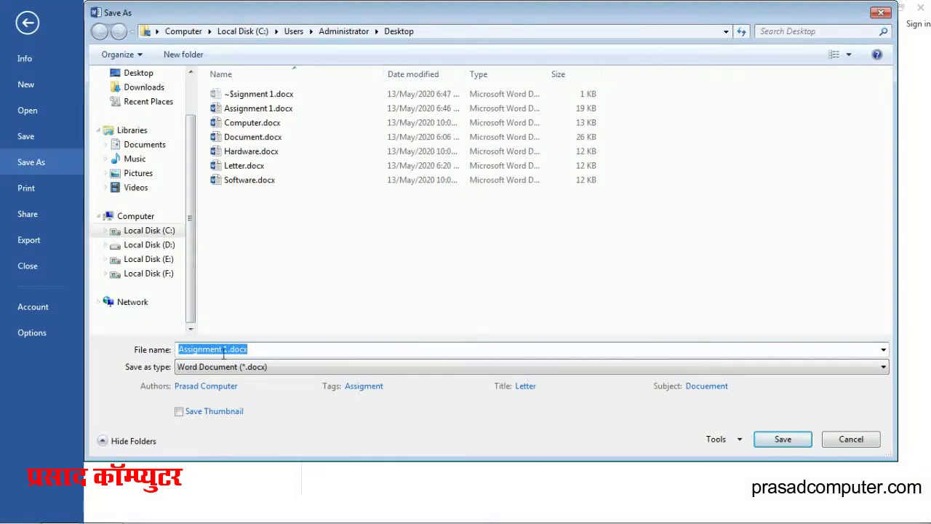
click(198, 371)
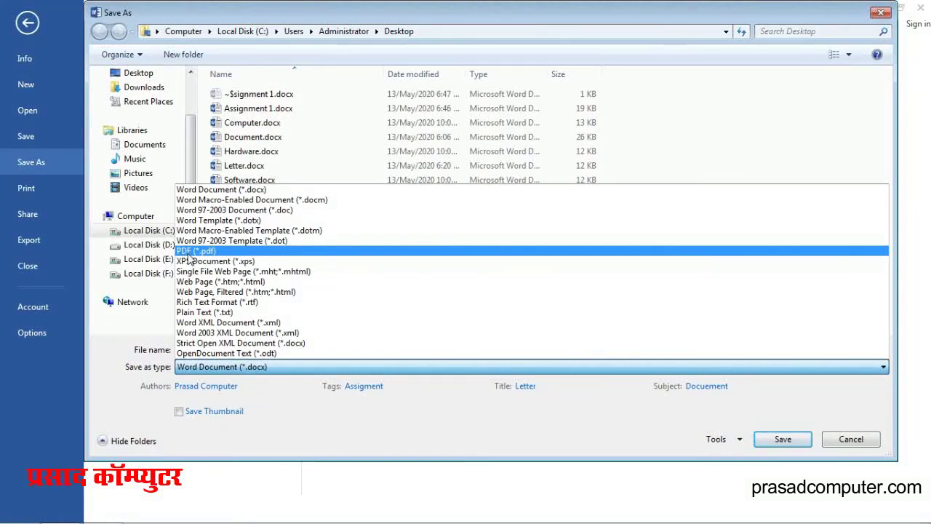
click(187, 251)
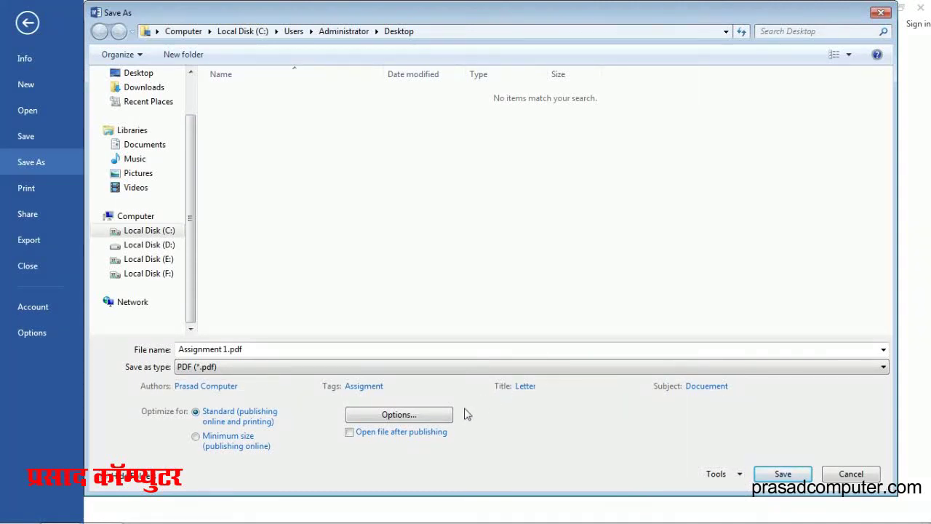
Check the General Options and close them without changes
click(740, 475)
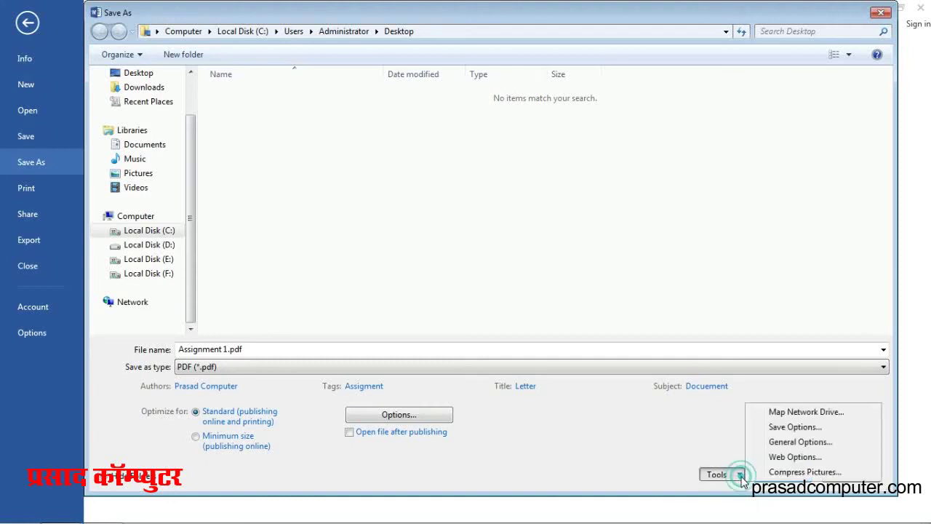
click(787, 445)
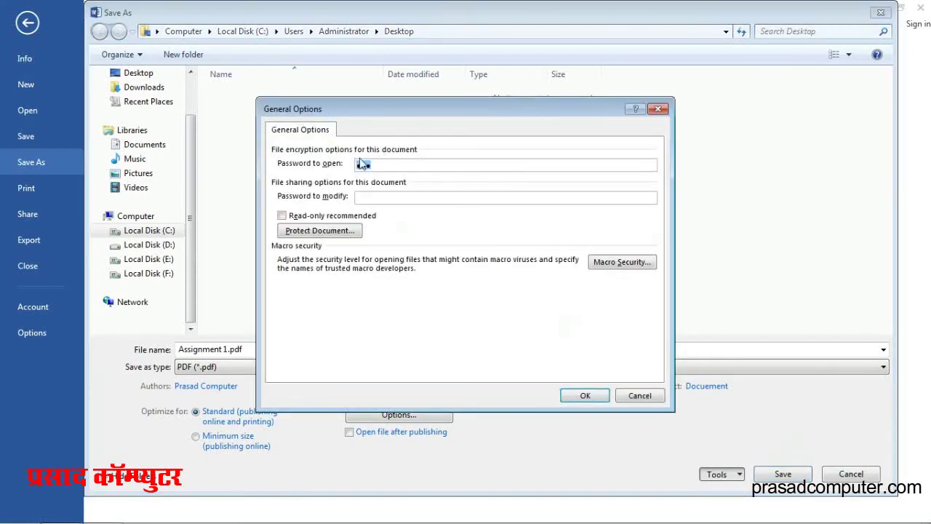
click(586, 396)
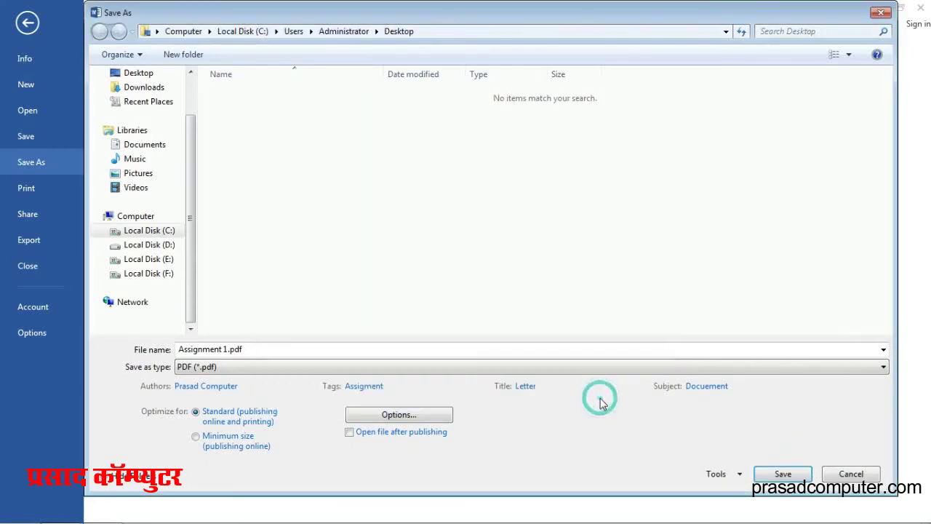
Set the PDF options to include all pages and save Assignment 1.pdf
click(412, 422)
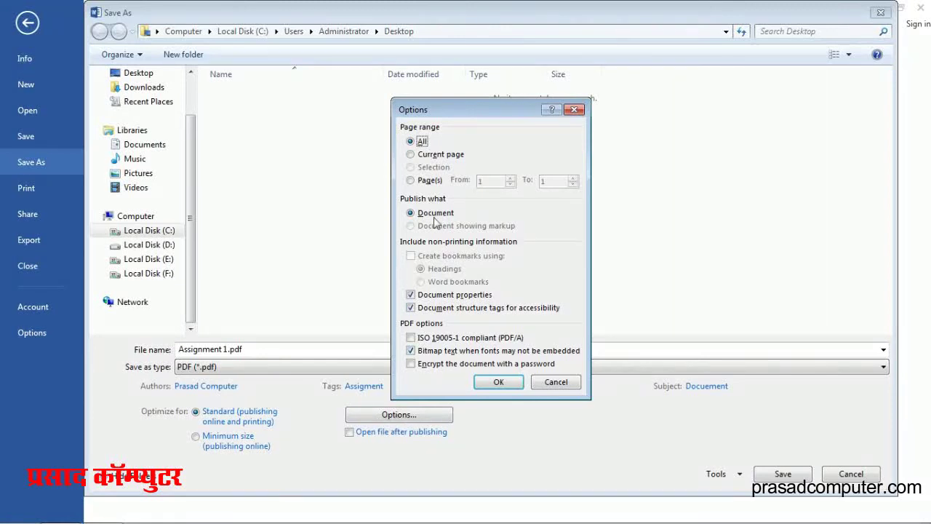
click(435, 155)
click(431, 180)
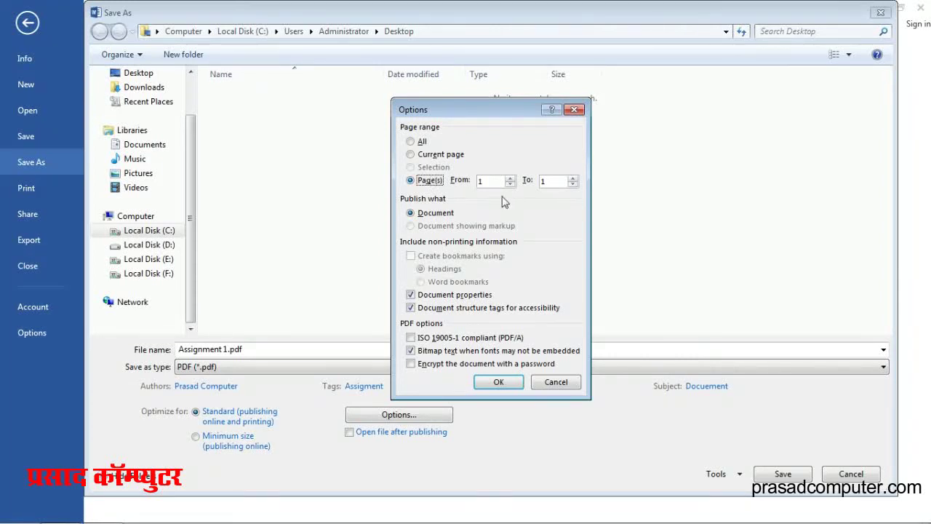
click(483, 182)
click(556, 181)
click(419, 142)
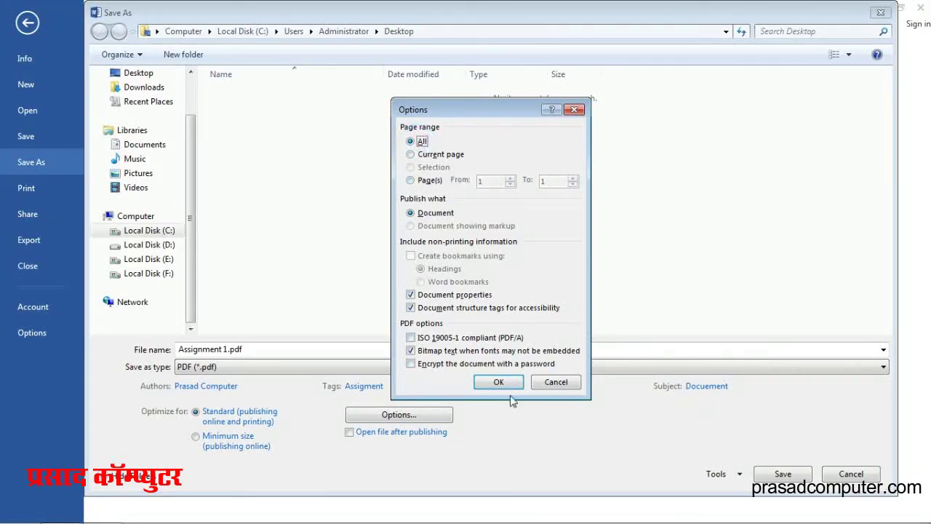
click(505, 381)
click(777, 477)
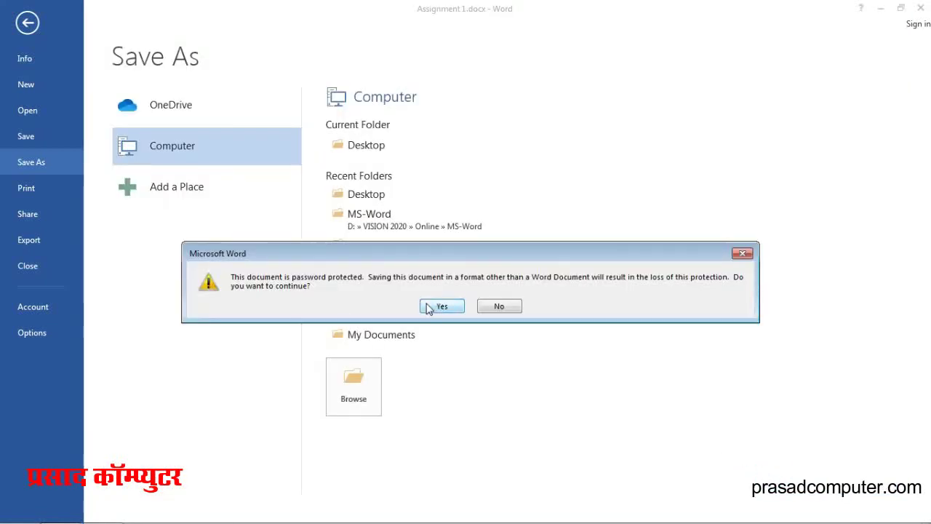
Accept losing password protection in the PDF, then close the Assignment 1 letter
click(429, 308)
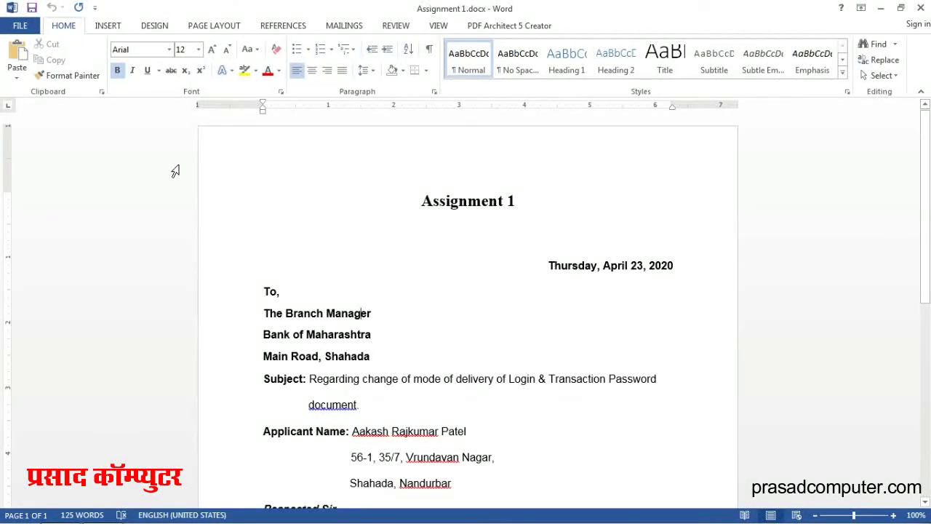
click(21, 25)
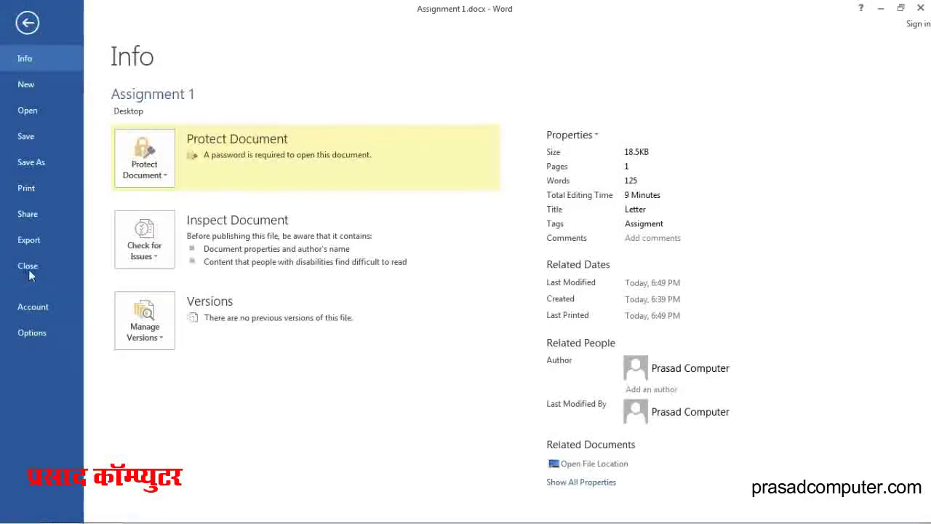
click(28, 269)
Open Assignment 1.pdf from the Desktop in Word, next to Assignment 1.docx
click(20, 26)
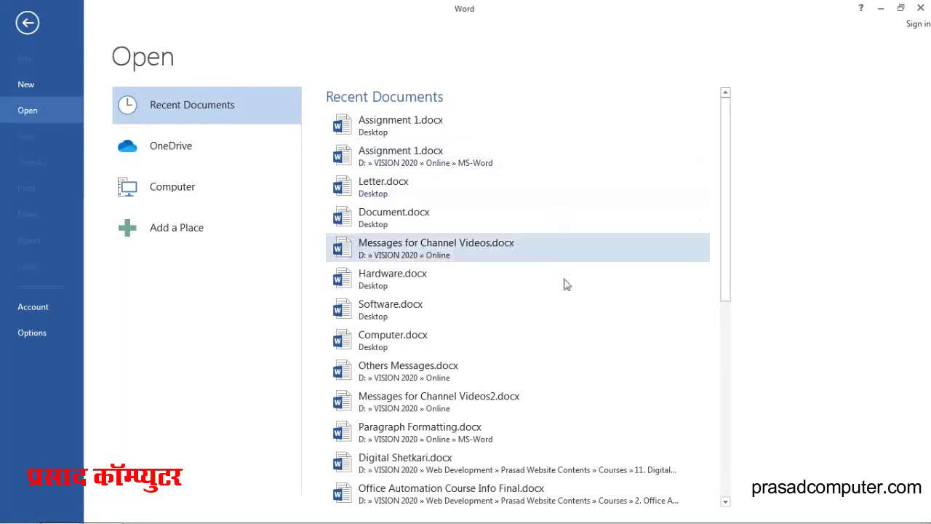
scroll(564, 284, down, 2)
scroll(564, 285, down, 5)
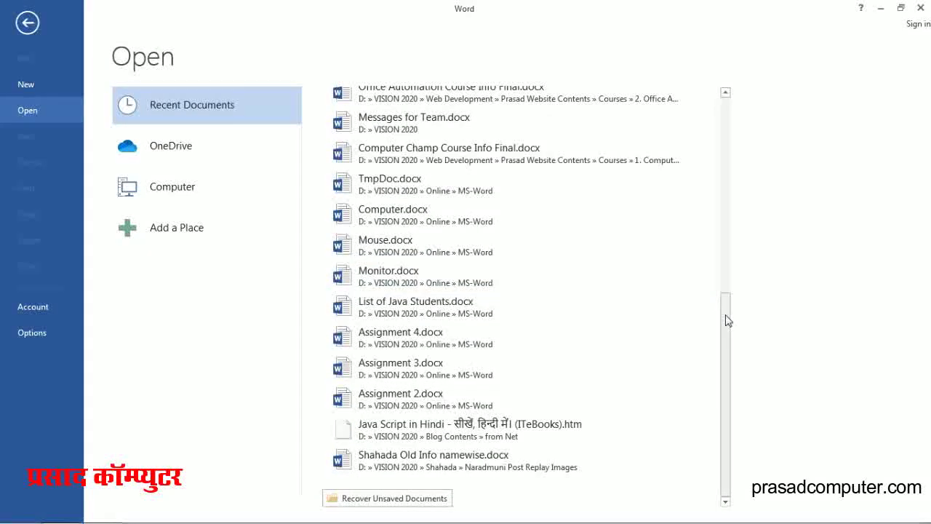
click(165, 185)
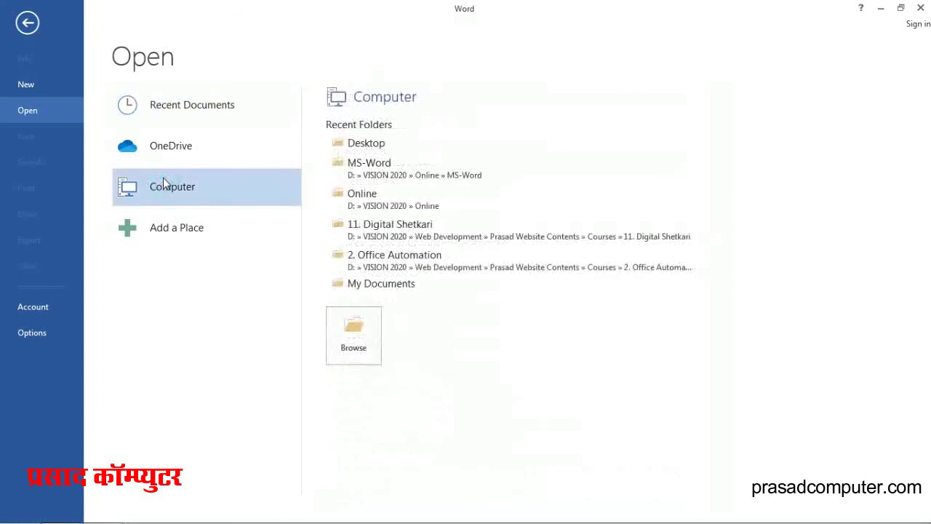
click(353, 331)
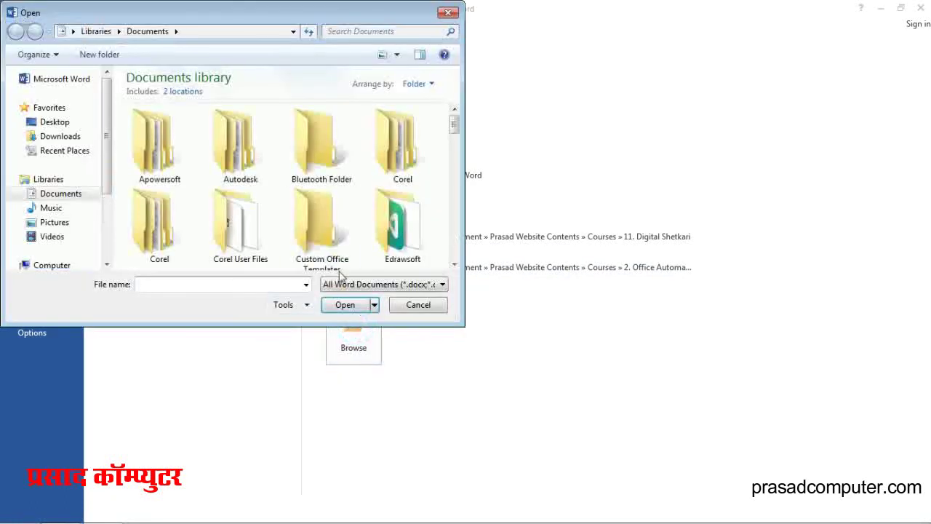
click(448, 14)
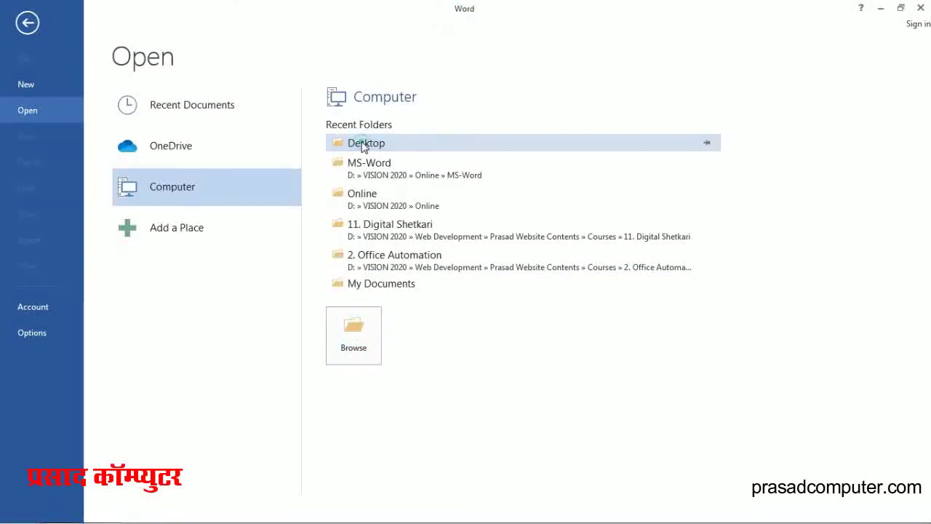
click(363, 144)
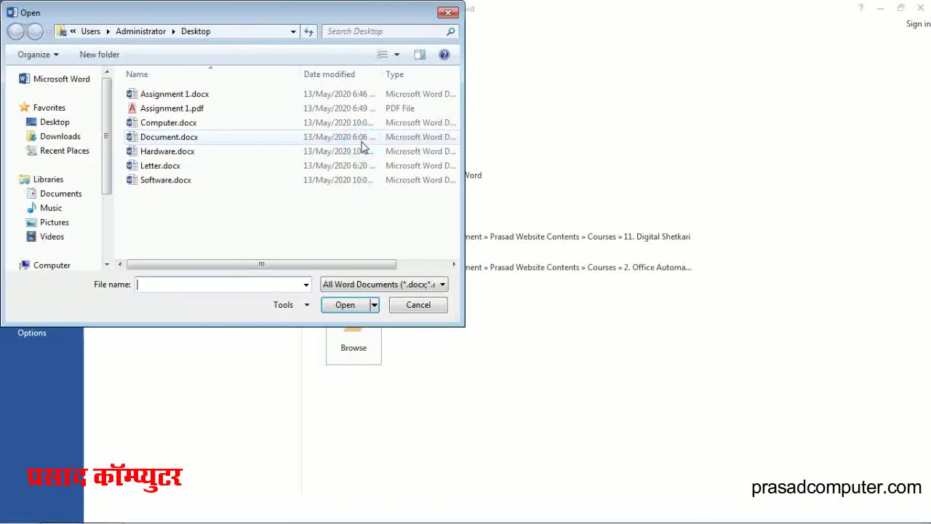
click(163, 111)
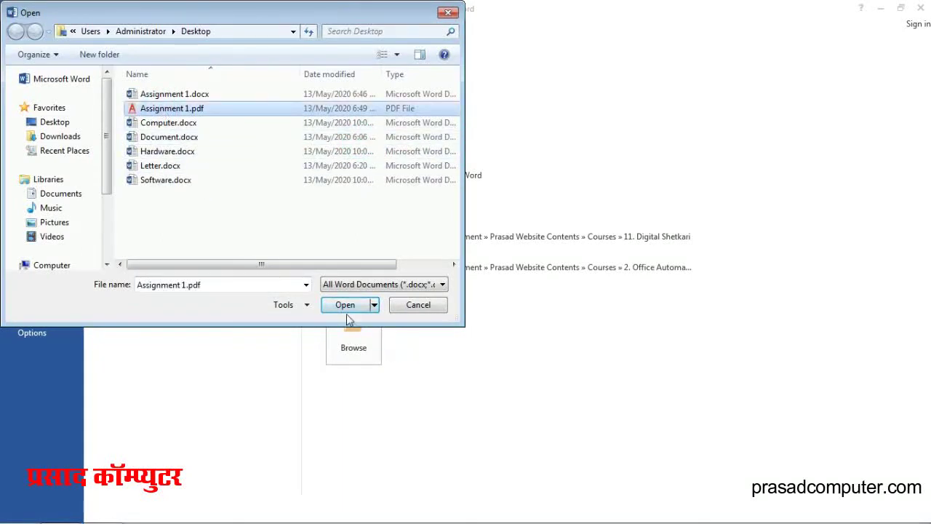
click(345, 305)
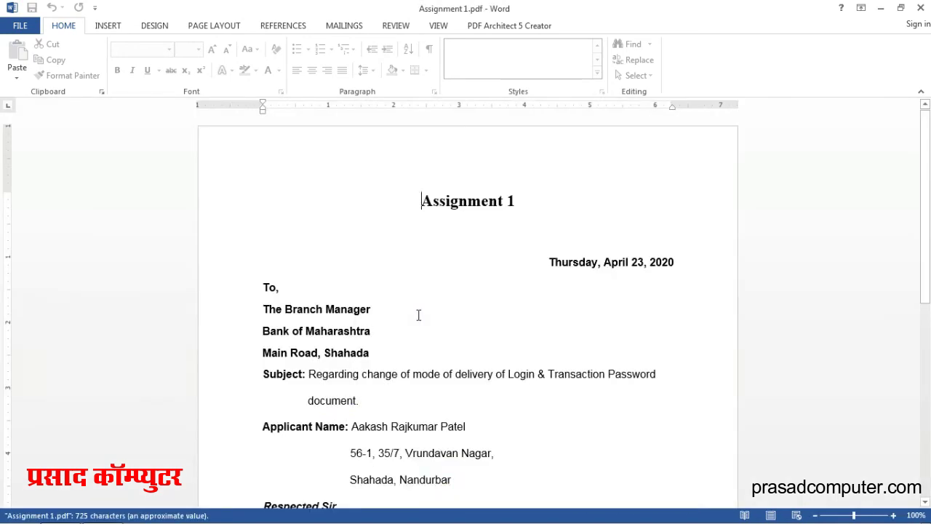
Review the converted Assignment 1.pdf letter, then close it so no document remains open
scroll(418, 315, down, 1)
scroll(418, 315, down, 4)
scroll(418, 315, down, 5)
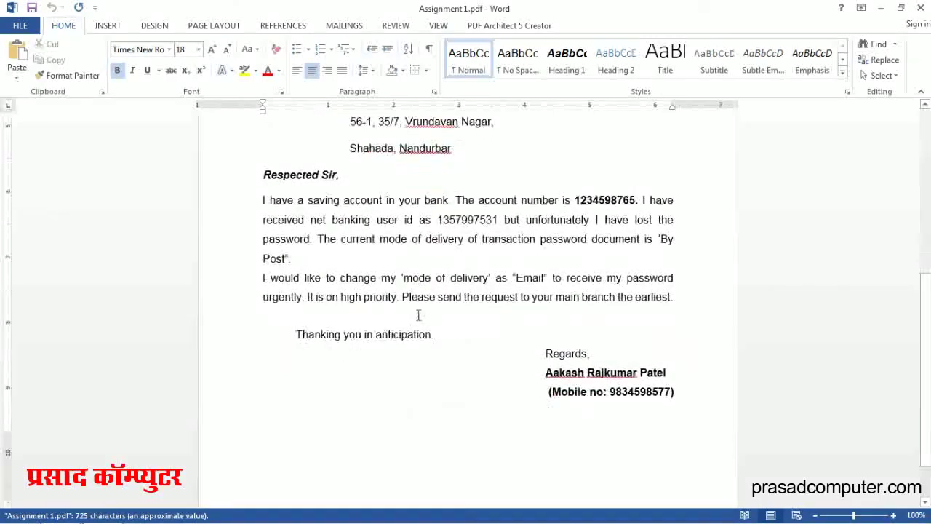
scroll(418, 315, down, 2)
scroll(418, 315, up, 10)
scroll(418, 315, up, 3)
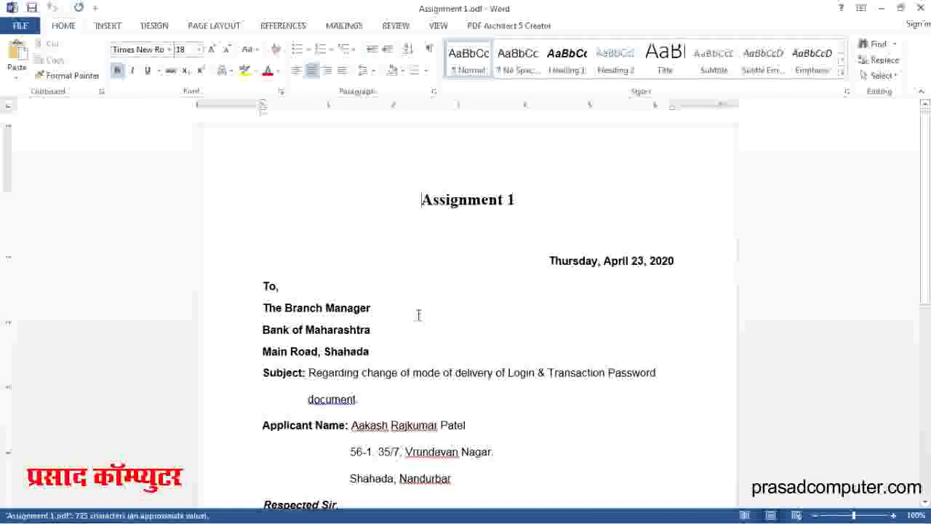
click(22, 27)
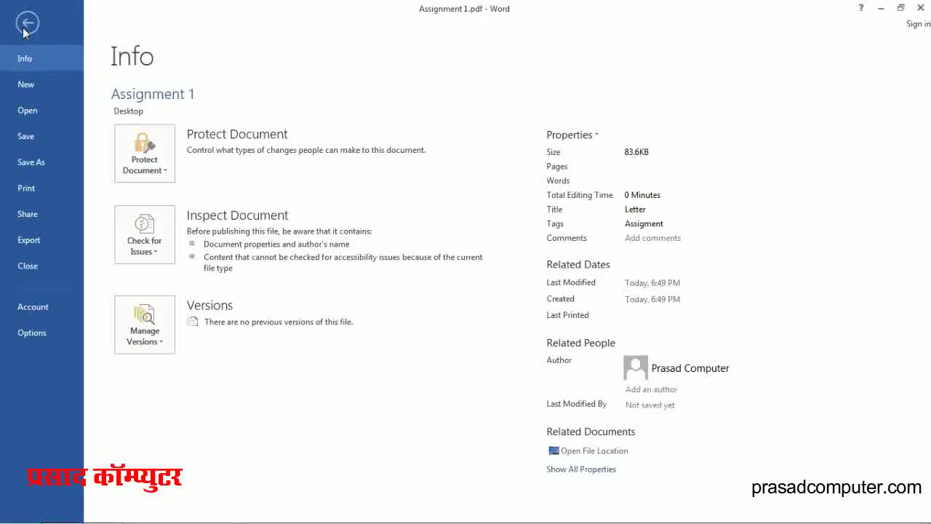
click(34, 267)
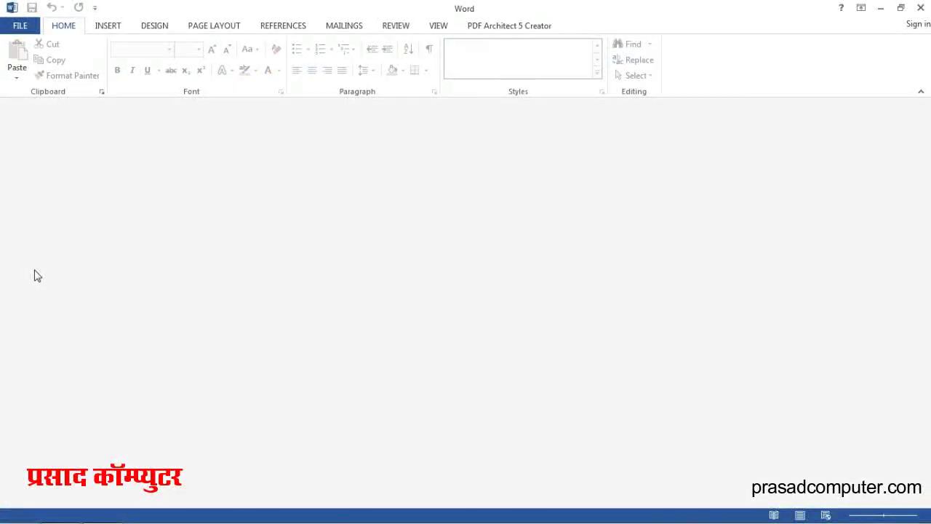